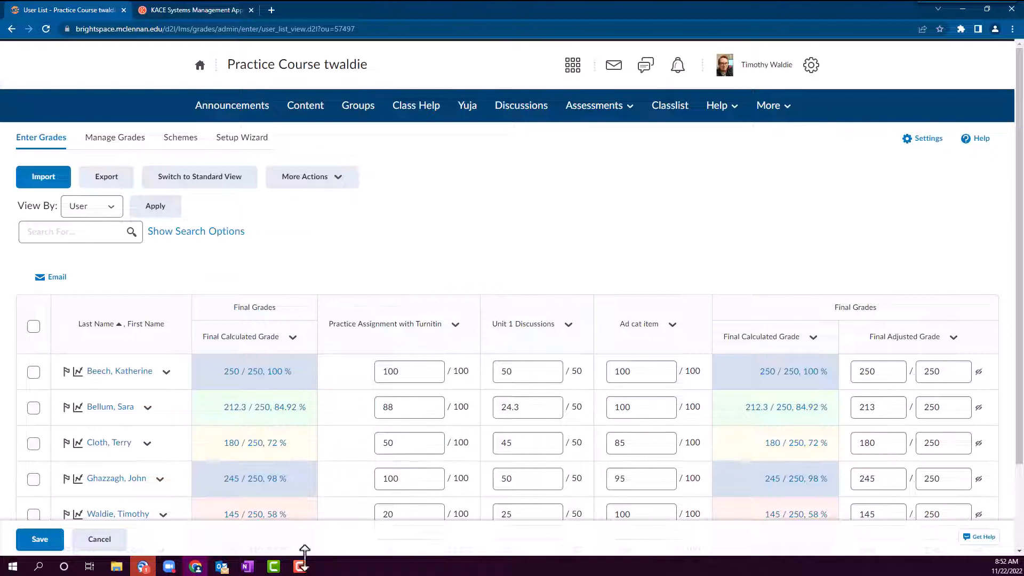
# Open the gradebook's Calculation Options settings
pyautogui.scroll(-2, 814, 327)
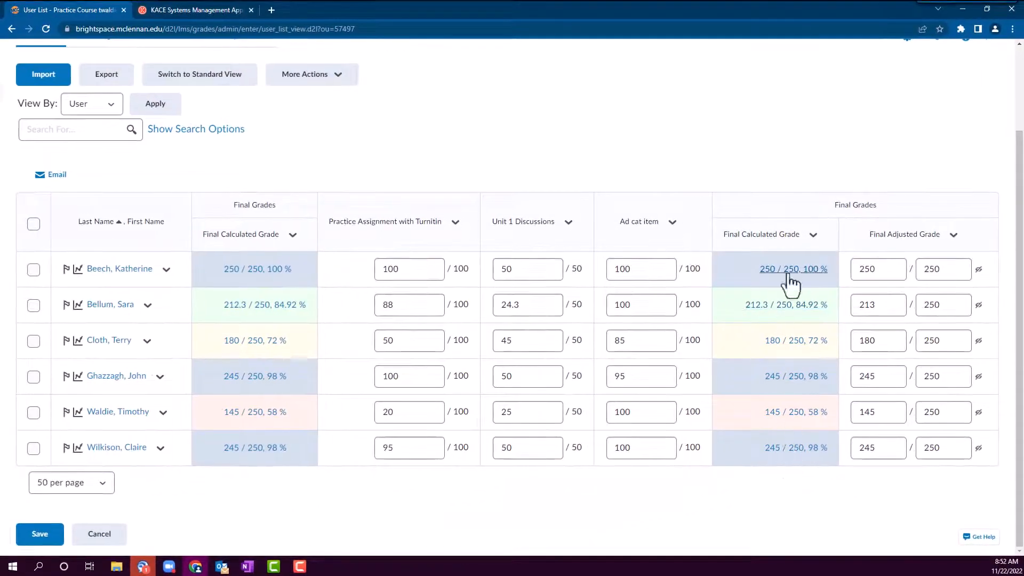
pyautogui.scroll(3, 794, 288)
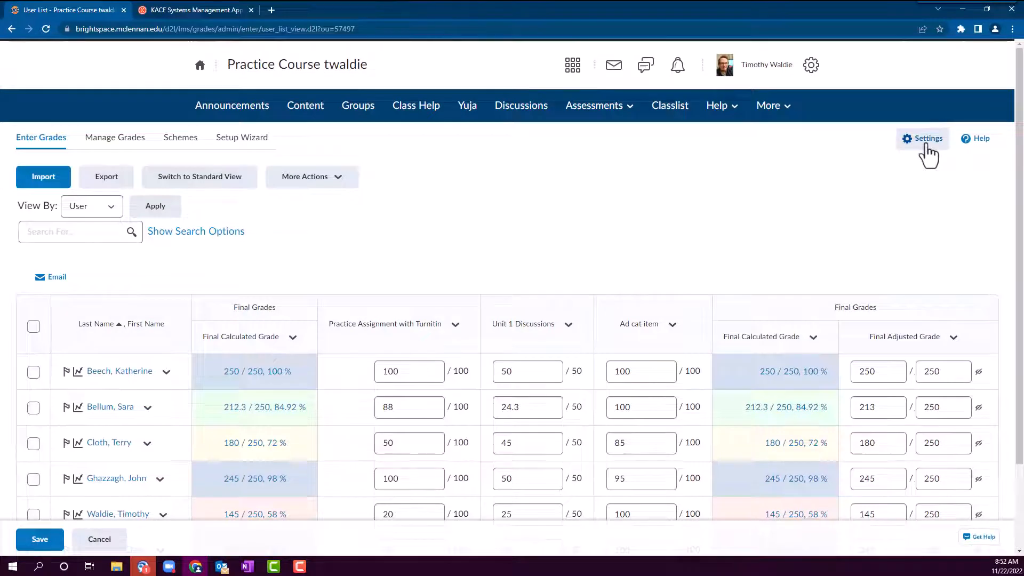
pyautogui.click(927, 149)
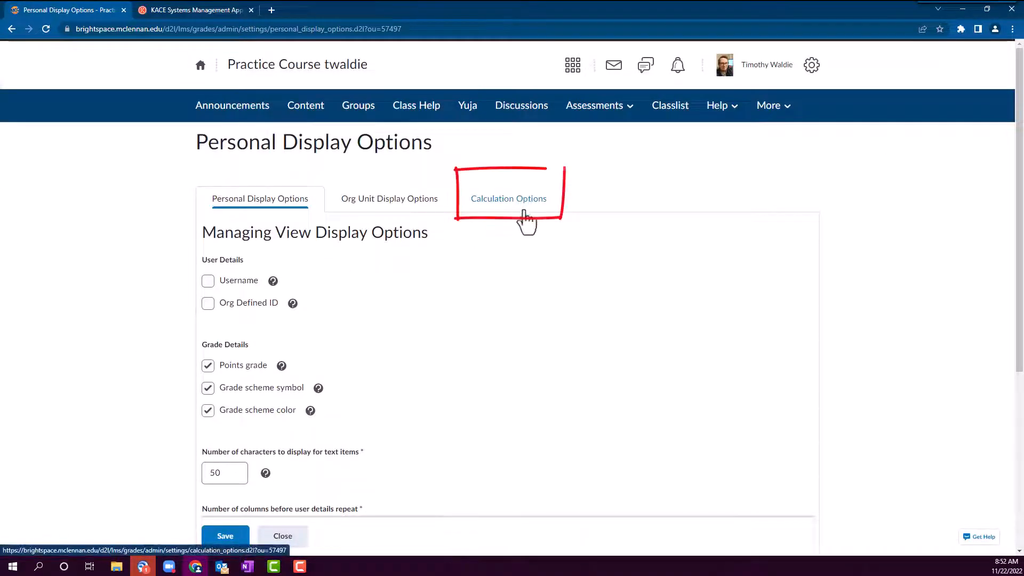
pyautogui.click(507, 206)
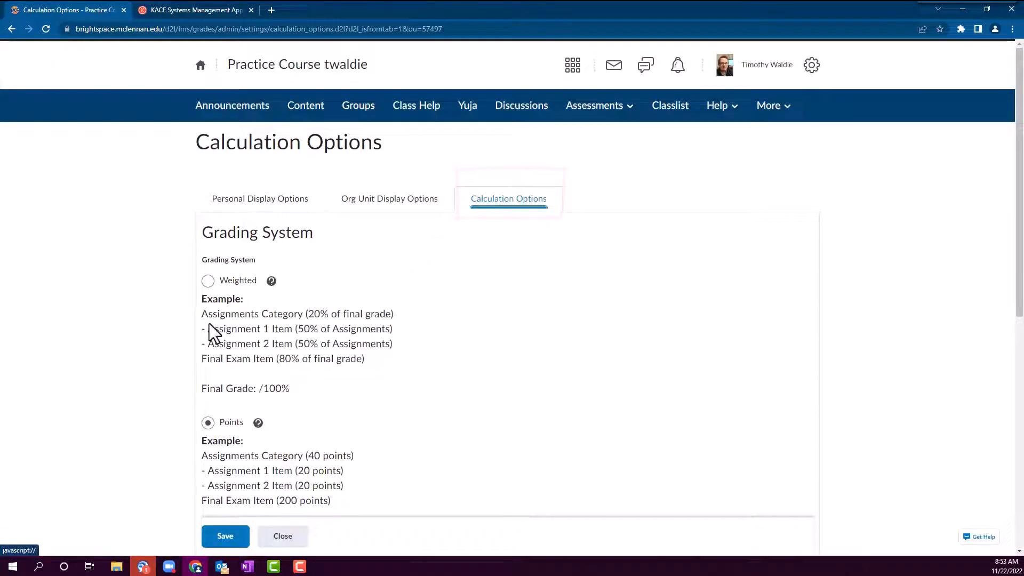
# Set the released grade to Calculated Final Grade with automatic release of the final grade, and save the calculation options
pyautogui.scroll(-4, 137, 347)
pyautogui.scroll(-3, 136, 337)
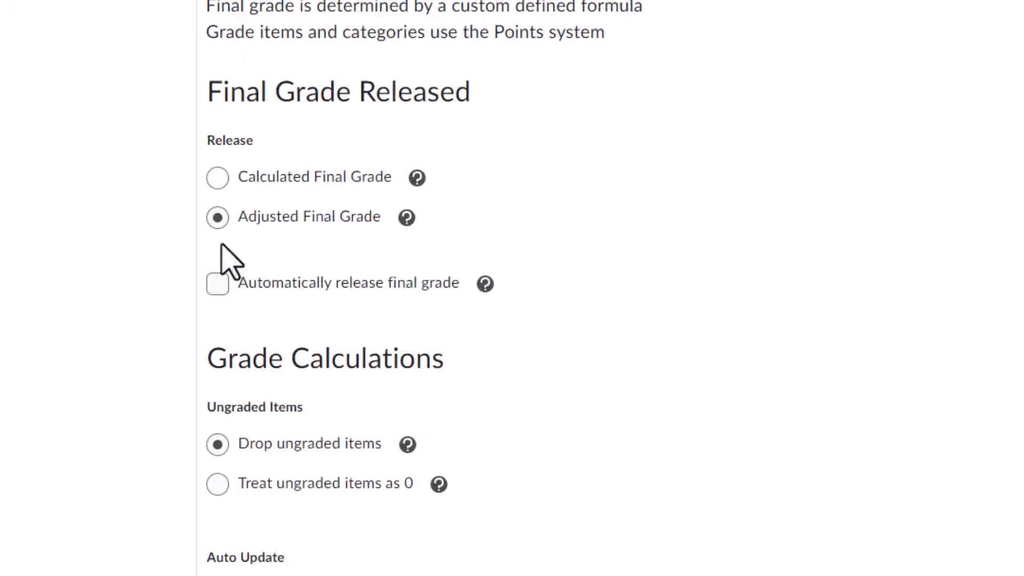
pyautogui.click(218, 179)
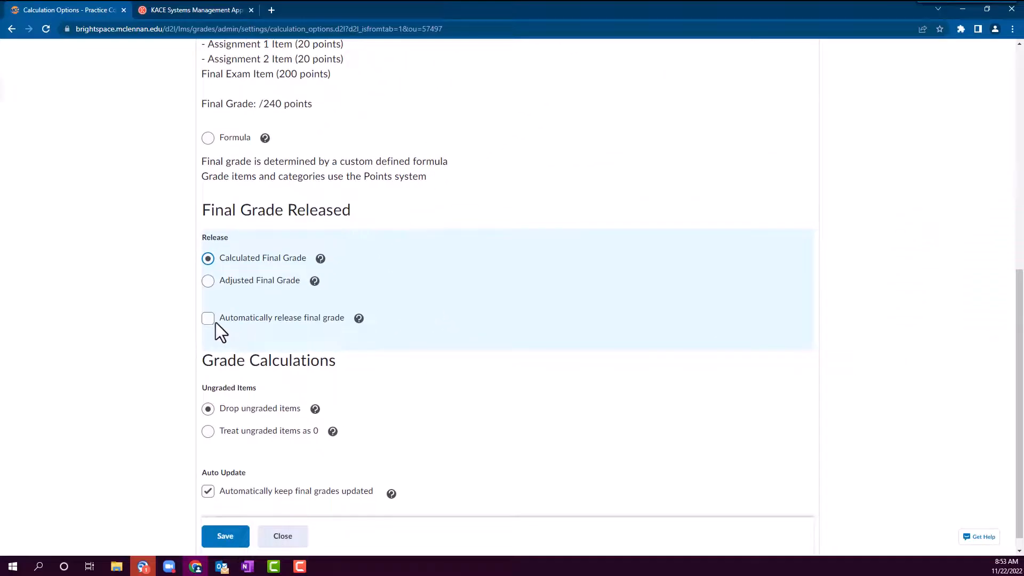
pyautogui.click(209, 319)
pyautogui.scroll(-1, 153, 359)
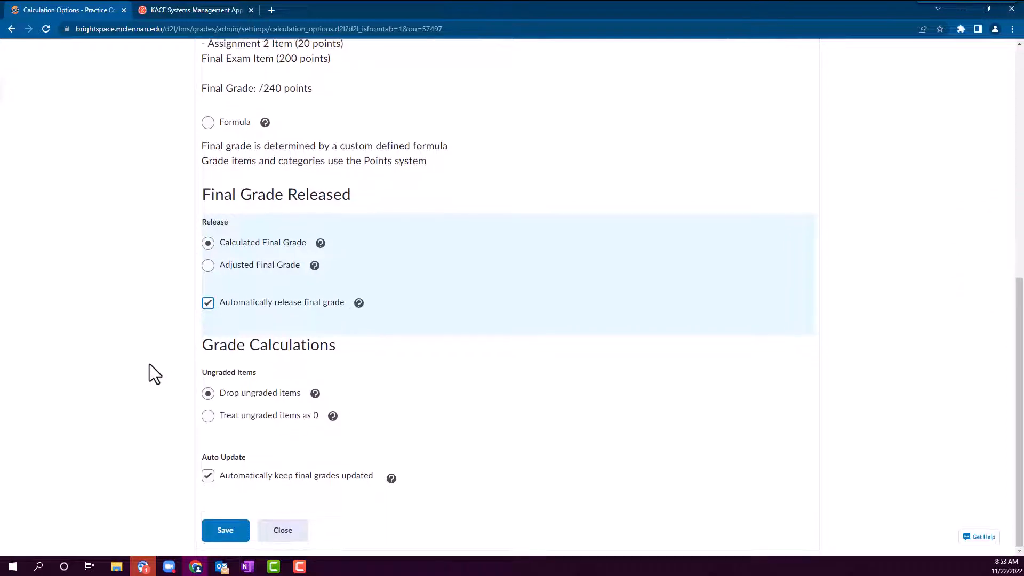
pyautogui.click(224, 530)
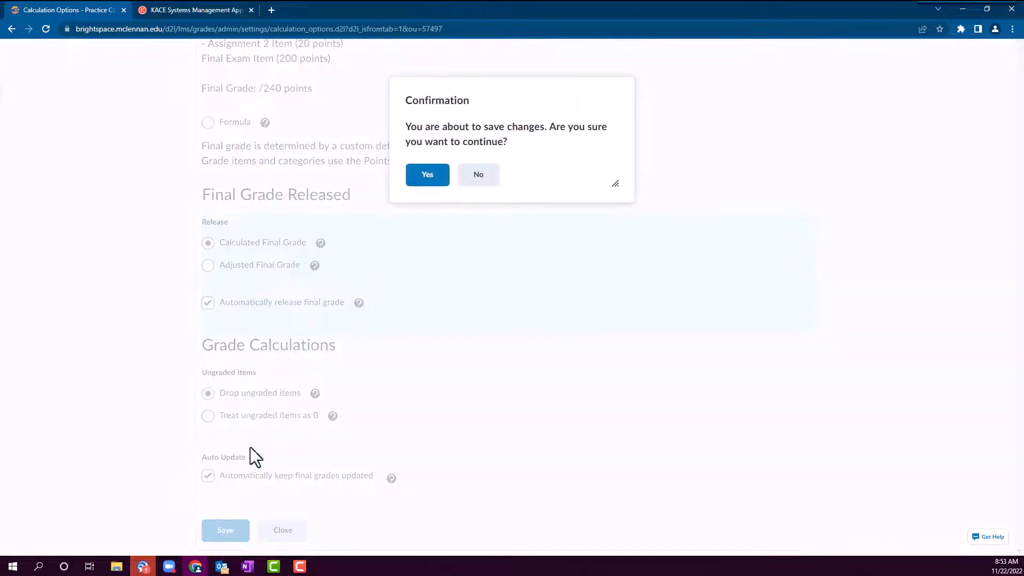
pyautogui.click(427, 176)
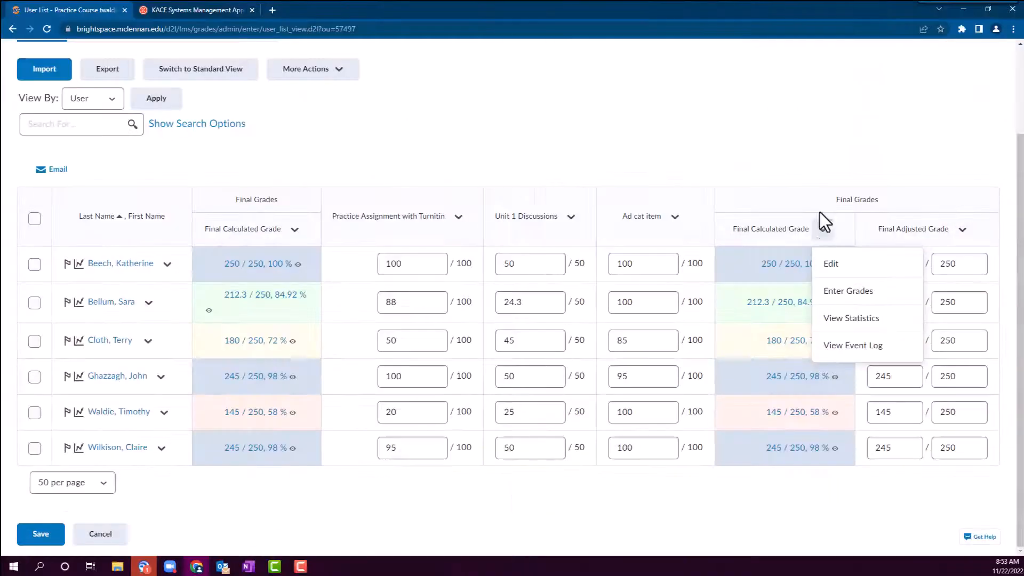
# Unrelease the final grades of all students from the Final Calculated Grade column's grade entry page, and save
pyautogui.click(801, 143)
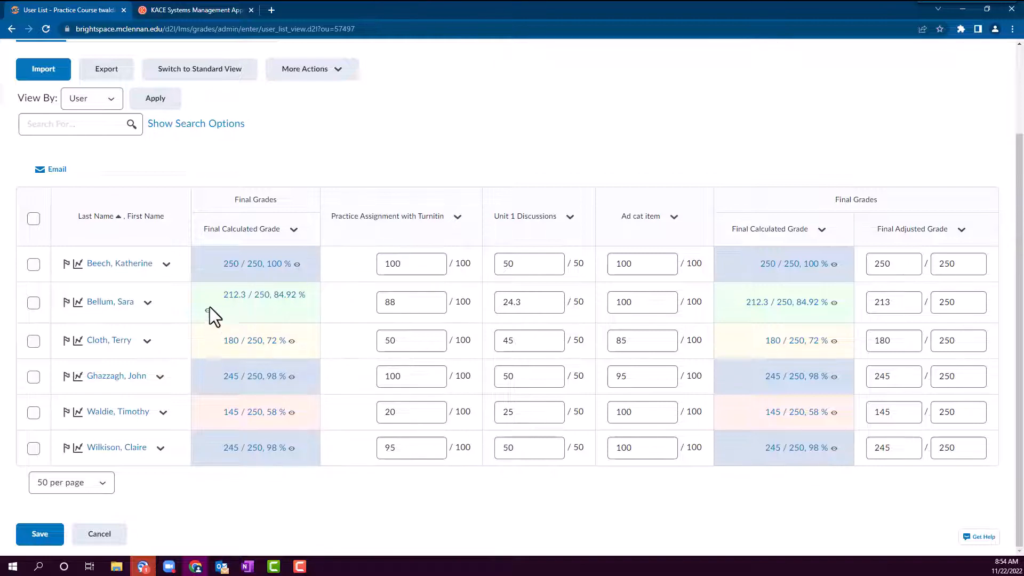
pyautogui.click(297, 237)
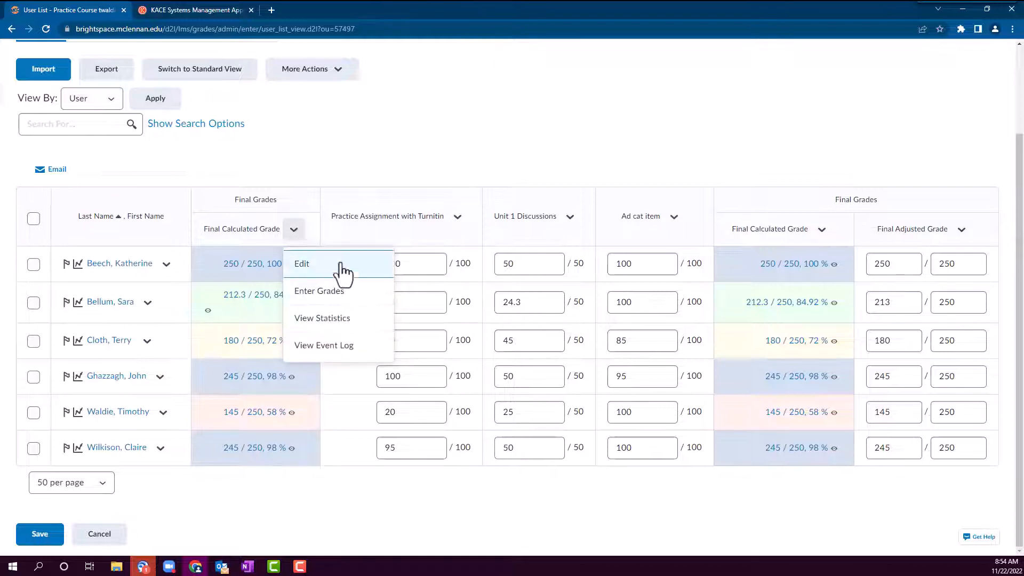
pyautogui.click(334, 298)
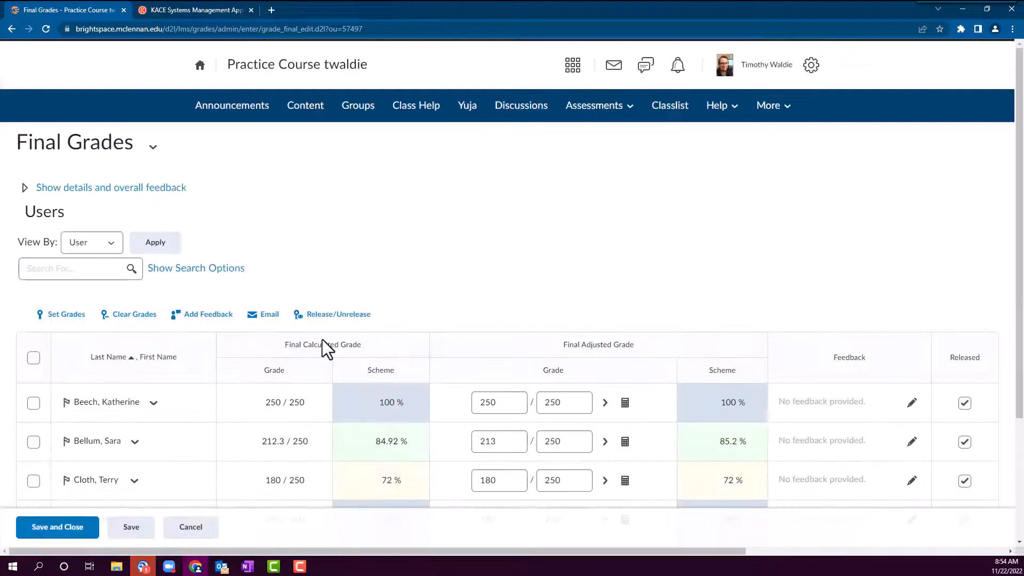
pyautogui.scroll(-3, 320, 341)
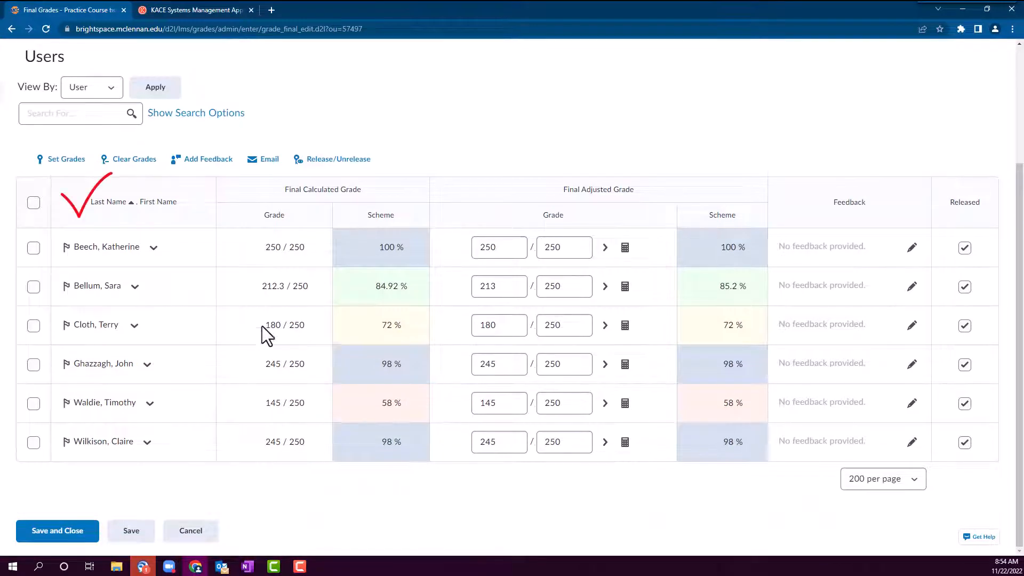
pyautogui.click(33, 204)
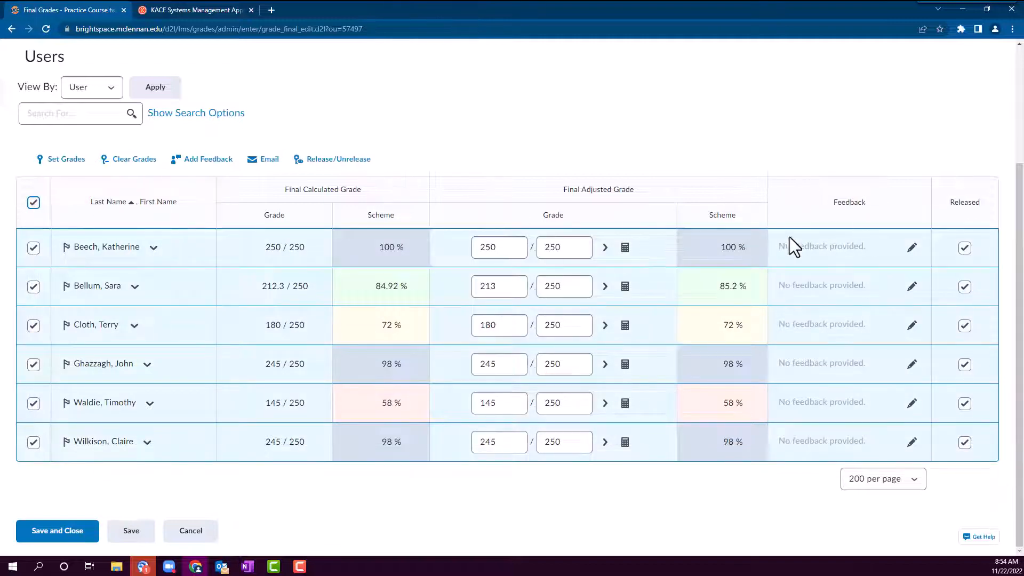
pyautogui.click(318, 170)
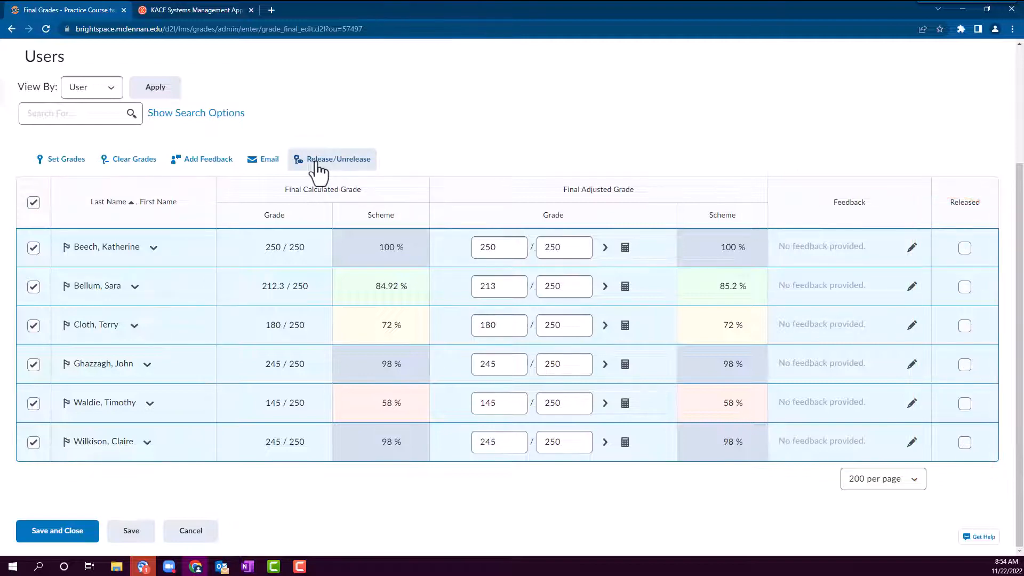
pyautogui.click(94, 528)
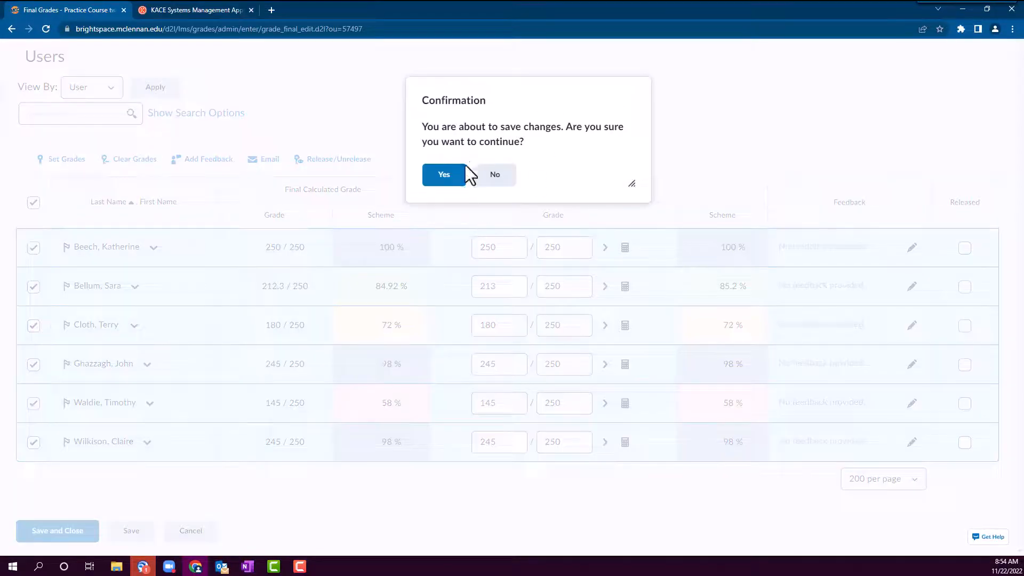
pyautogui.click(464, 176)
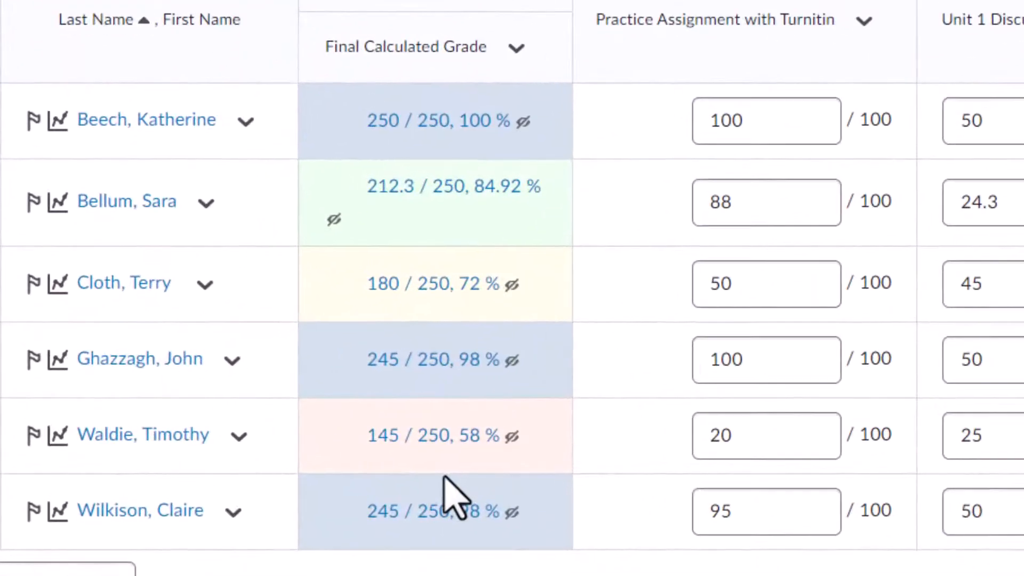
# Release the final grades of all students from the Final Calculated Grade column's grade entry page, and save
pyautogui.click(516, 49)
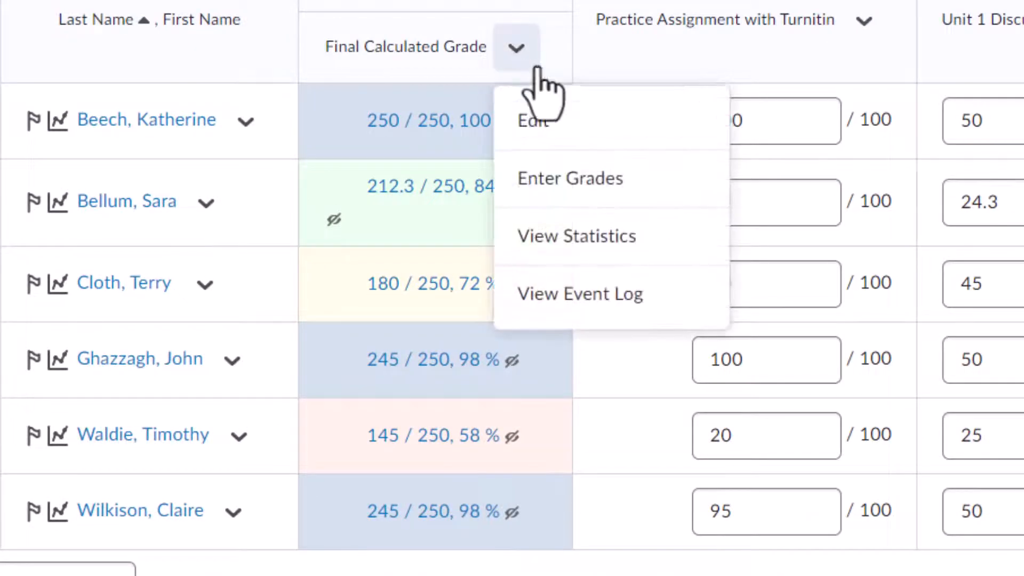
pyautogui.click(558, 190)
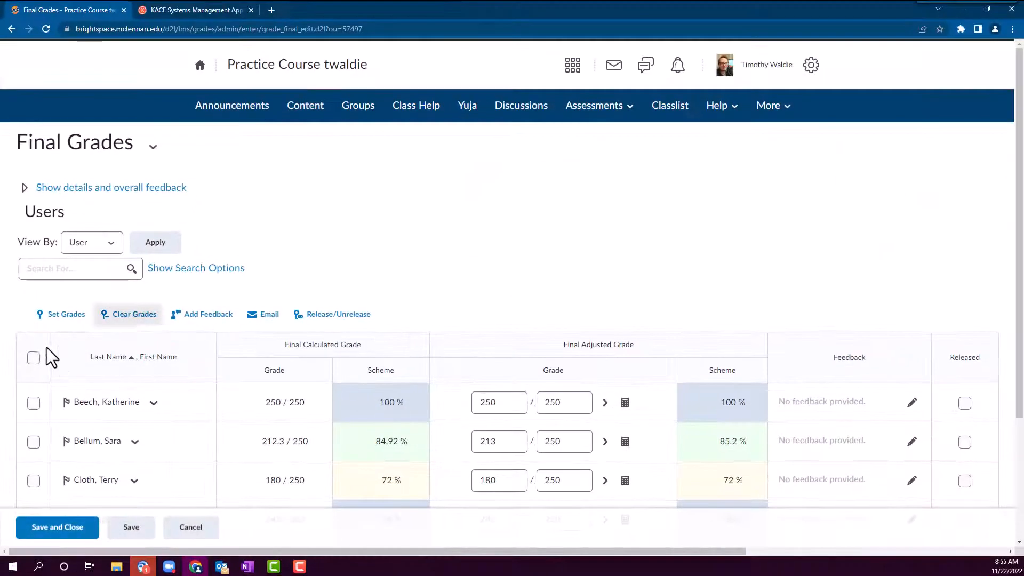
pyautogui.scroll(-3, 40, 346)
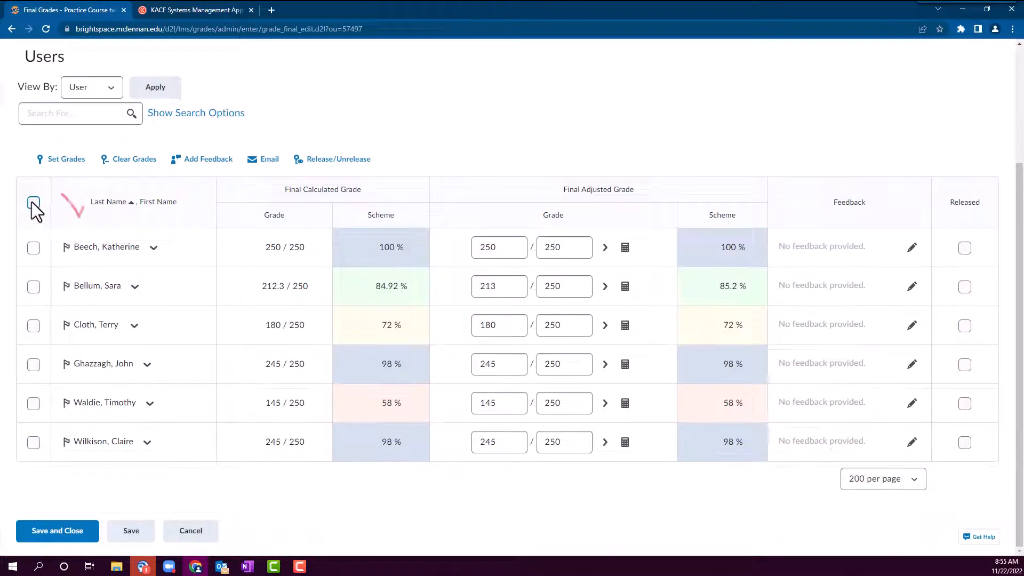
pyautogui.click(33, 202)
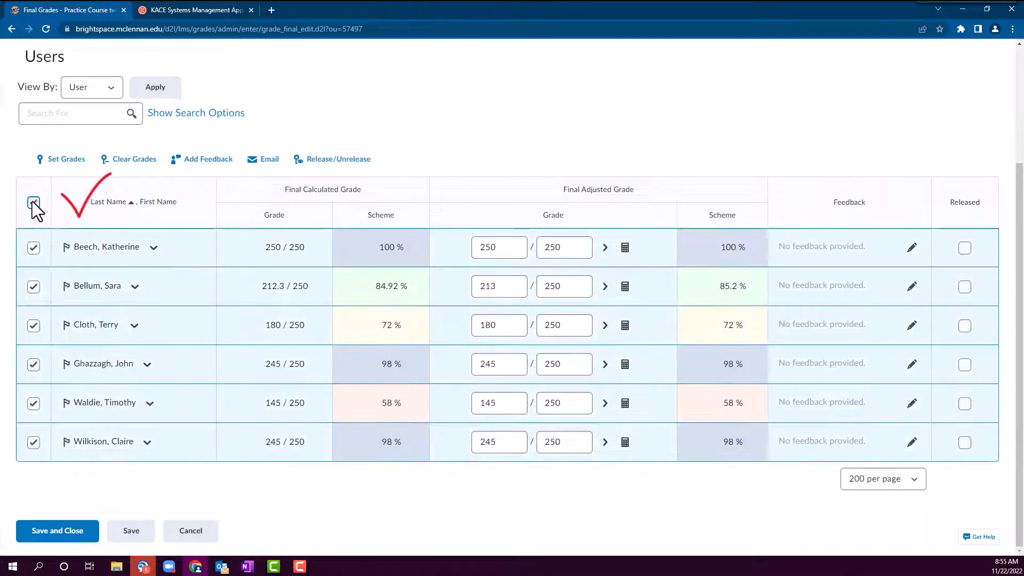
pyautogui.click(334, 170)
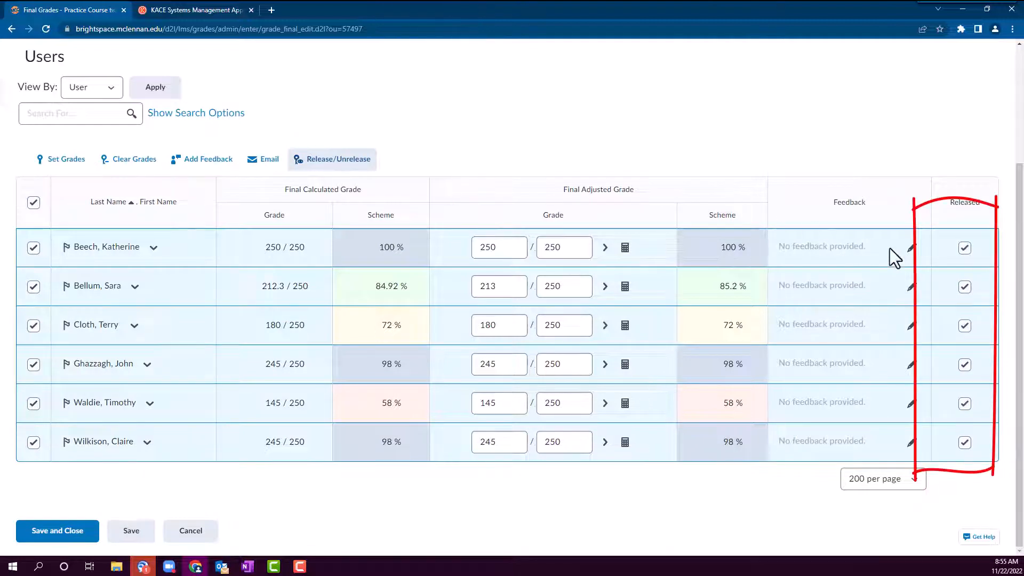
pyautogui.click(86, 532)
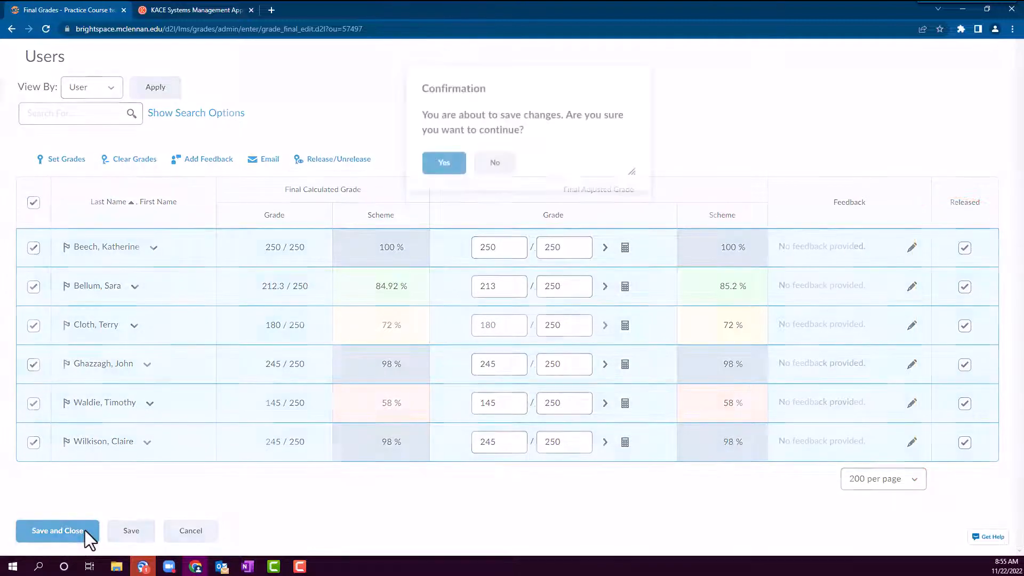
pyautogui.click(440, 171)
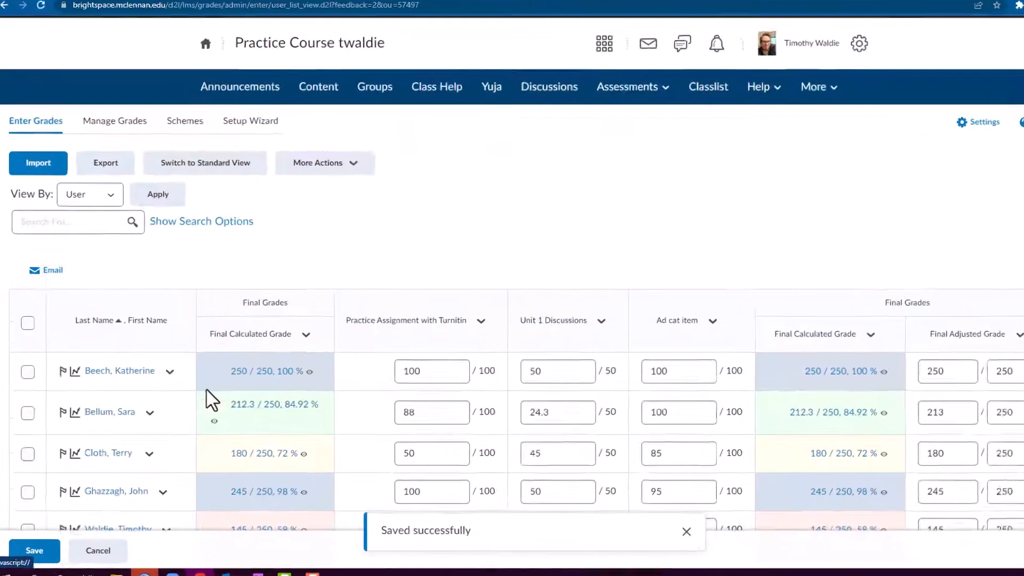
# Open the grade entry page of the Final Calculated Grade column to reach the students' adjusted grades
pyautogui.scroll(-3, 207, 391)
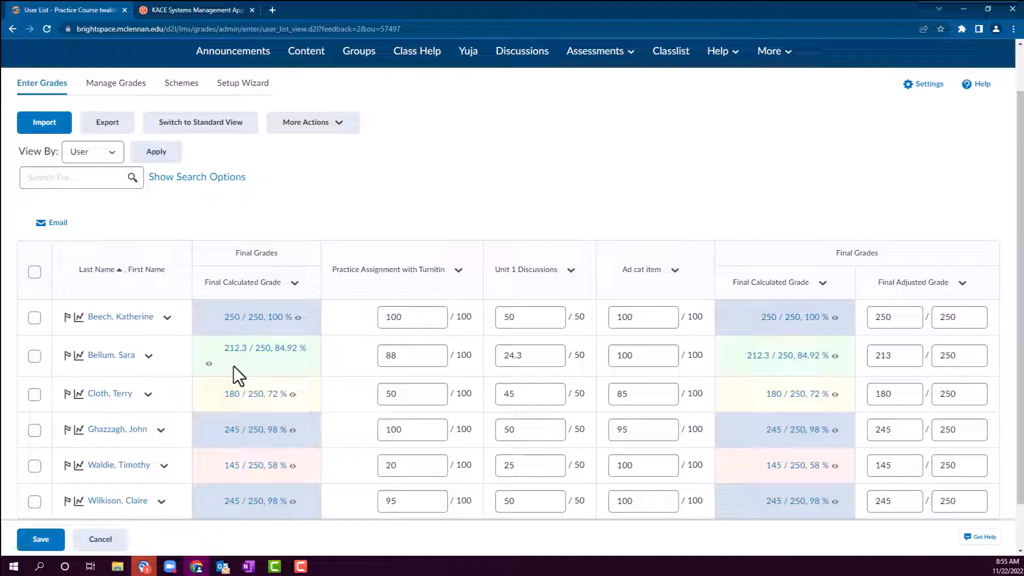
pyautogui.click(294, 283)
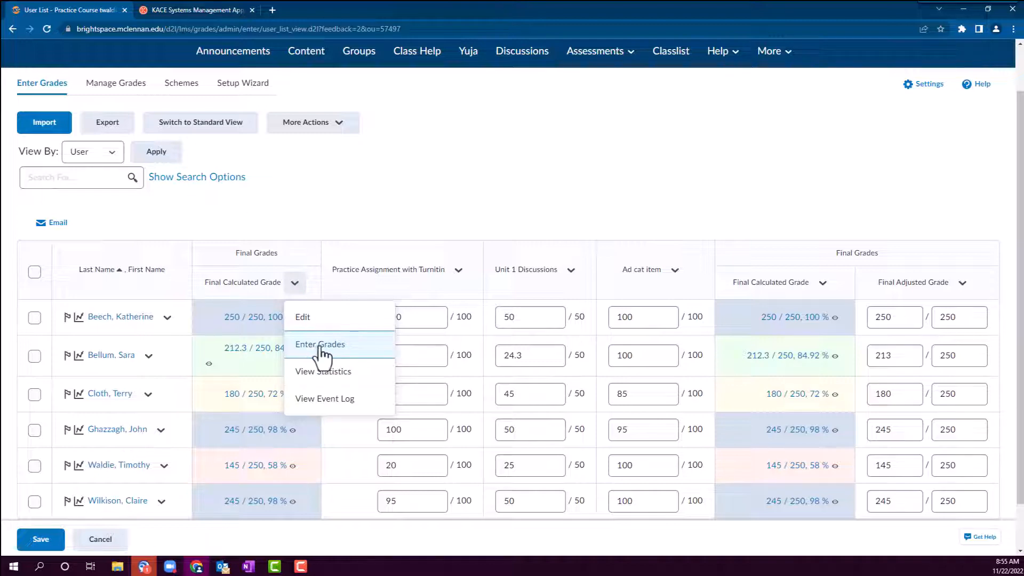
pyautogui.click(378, 206)
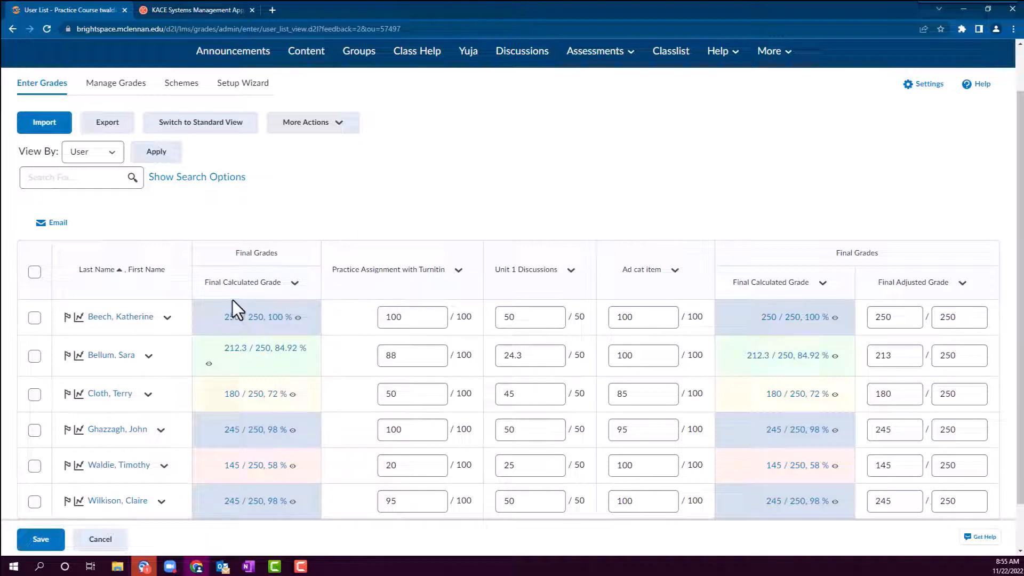
pyautogui.click(295, 283)
pyautogui.click(353, 347)
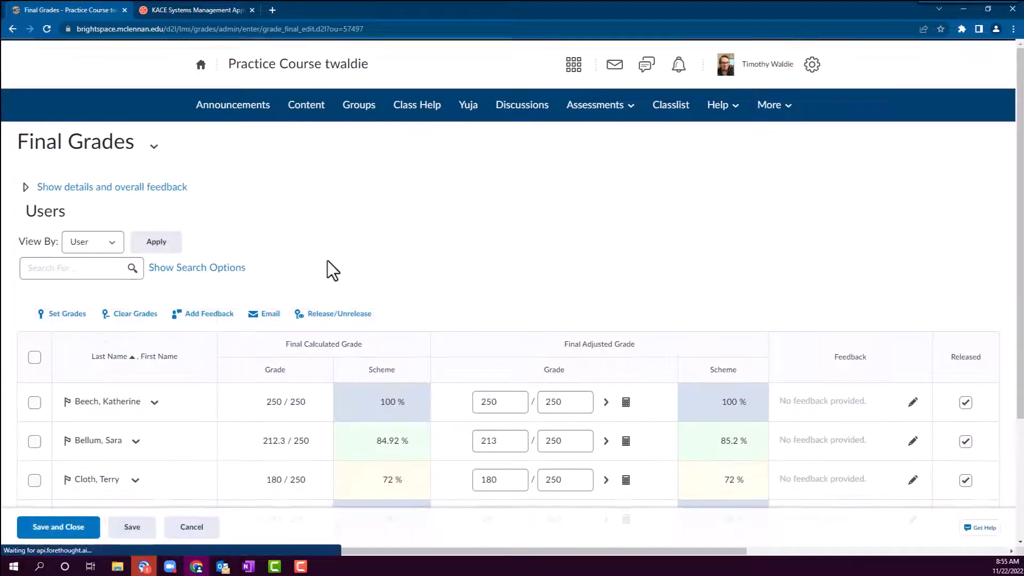
pyautogui.scroll(-3, 331, 261)
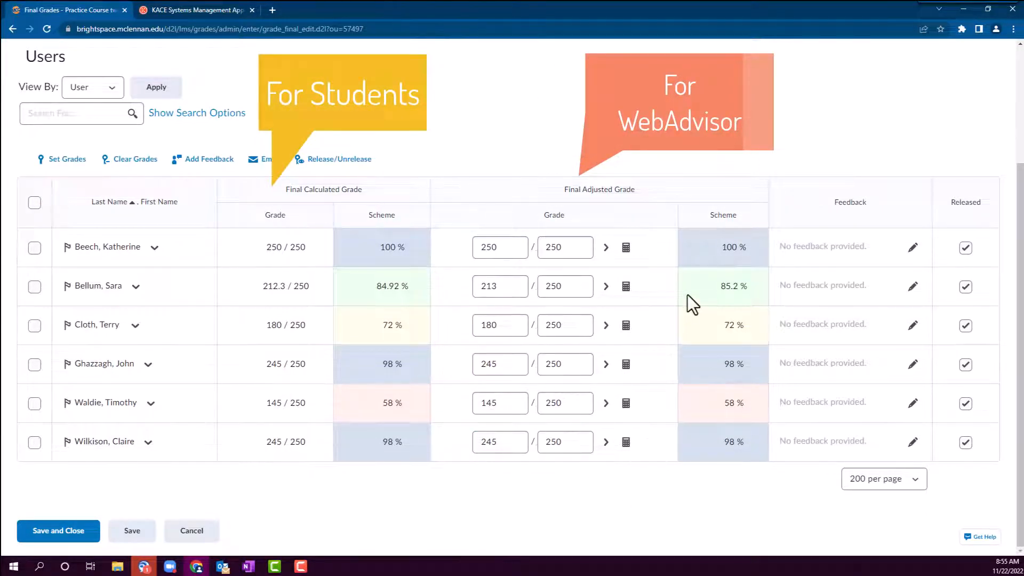
# Clear the first student's final adjusted grade and transfer the calculated grade of 250 / 250 into it
pyautogui.doubleClick(556, 247)
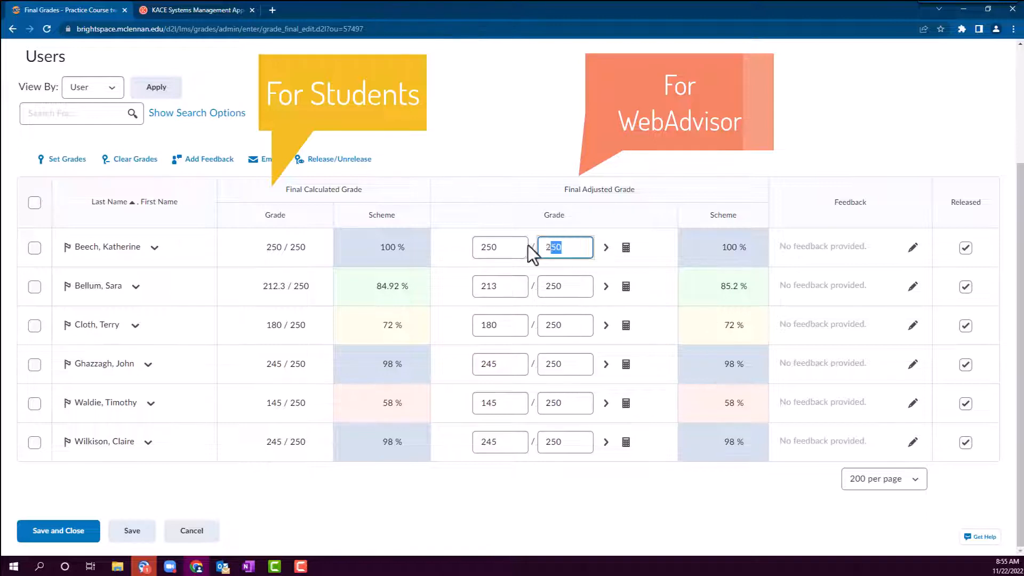
pyautogui.press('BackSpace')
pyautogui.doubleClick(515, 249)
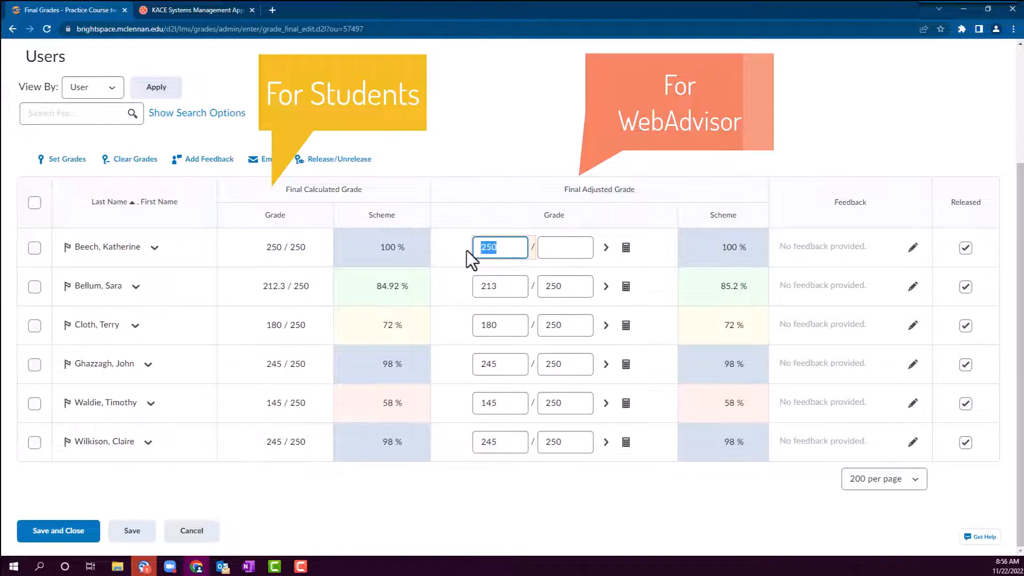
pyautogui.press('BackSpace')
pyautogui.click(607, 251)
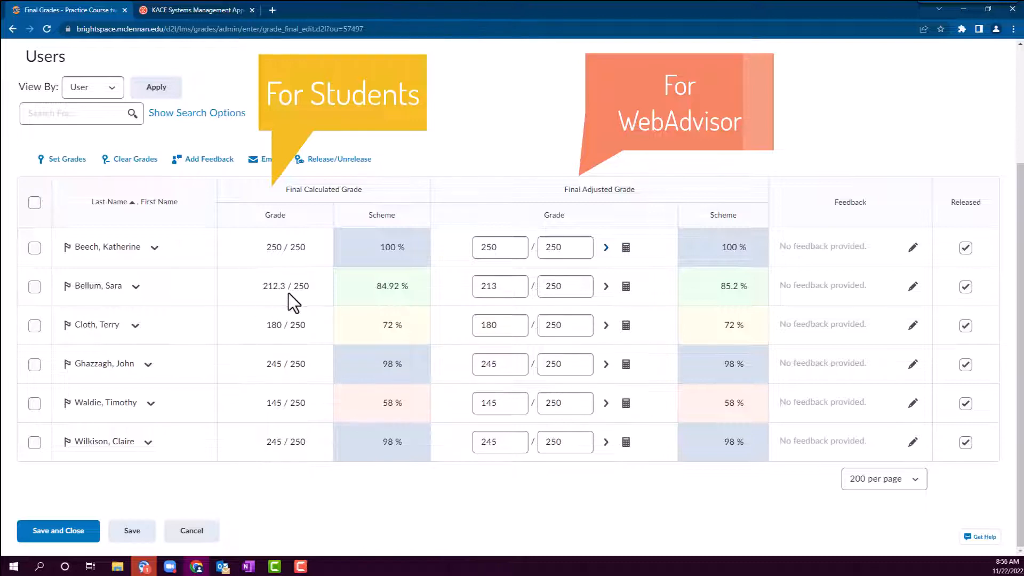
# Clear the second student's final adjusted grade and transfer the calculated grade of 212.3 / 250 into it
pyautogui.click(498, 288)
pyautogui.doubleClick(502, 288)
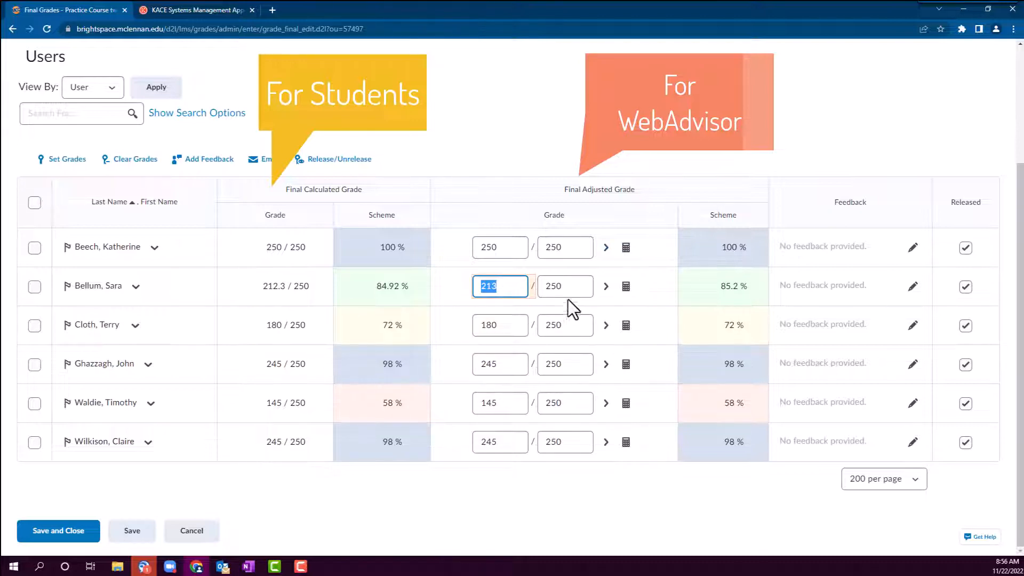
pyautogui.press('BackSpace')
pyautogui.moveTo(567, 288); pyautogui.dragTo(533, 288)
pyautogui.press('BackSpace')
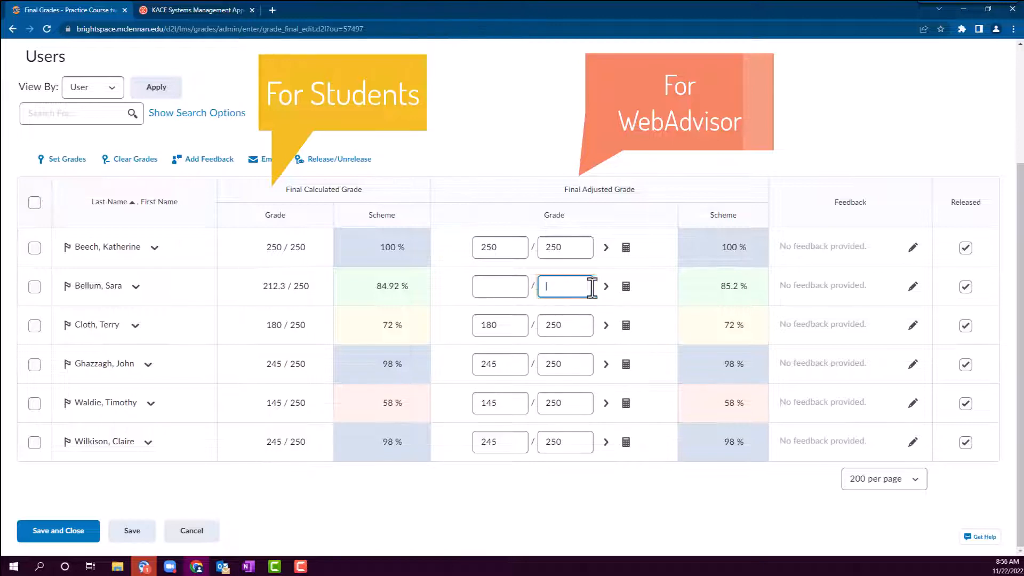
pyautogui.click(606, 290)
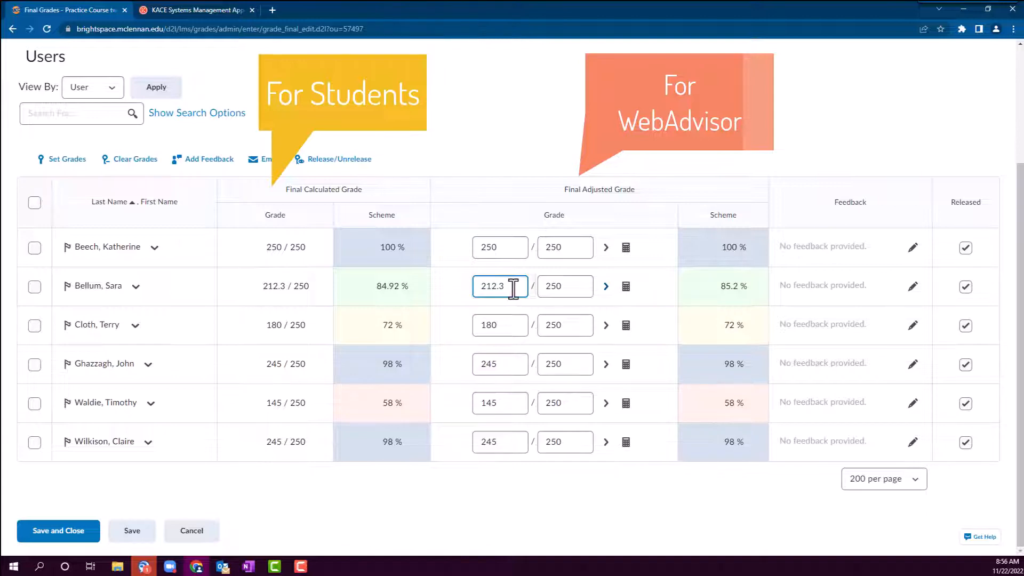
# Set the second student's final adjusted grade to 213 out of 250 and save the changes
pyautogui.moveTo(513, 289); pyautogui.dragTo(459, 290)
pyautogui.write('213')
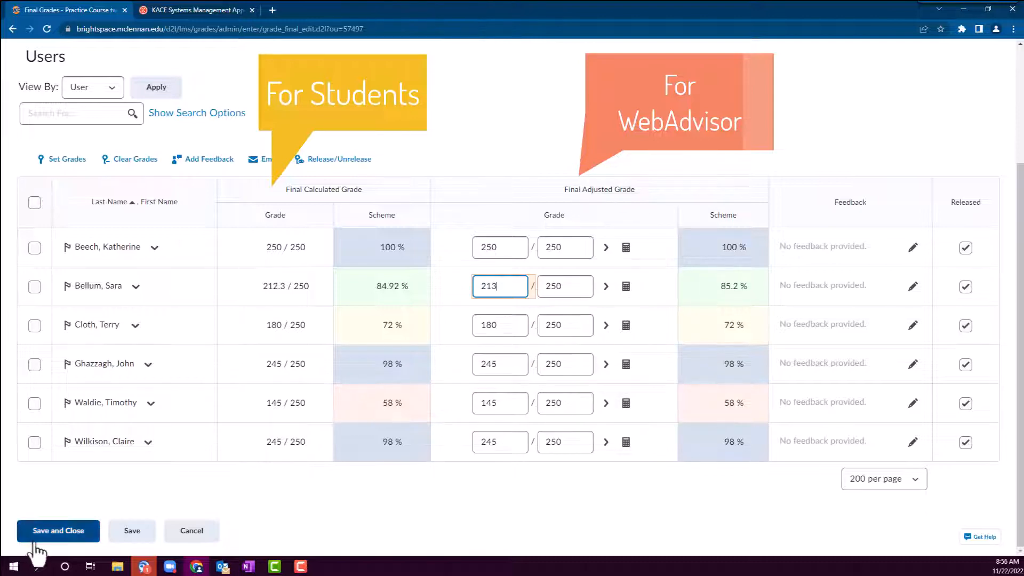
pyautogui.click(134, 531)
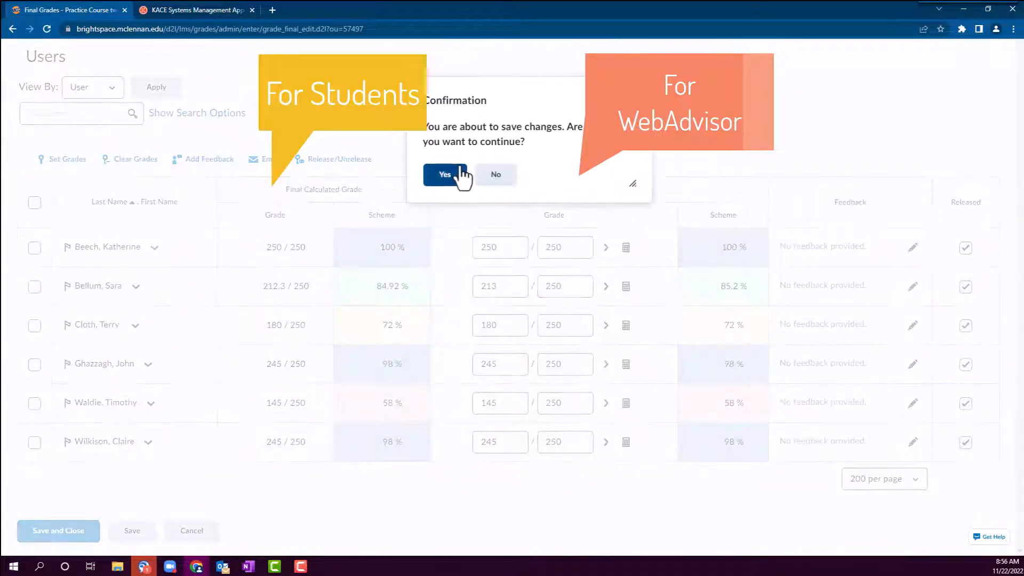
pyautogui.click(457, 174)
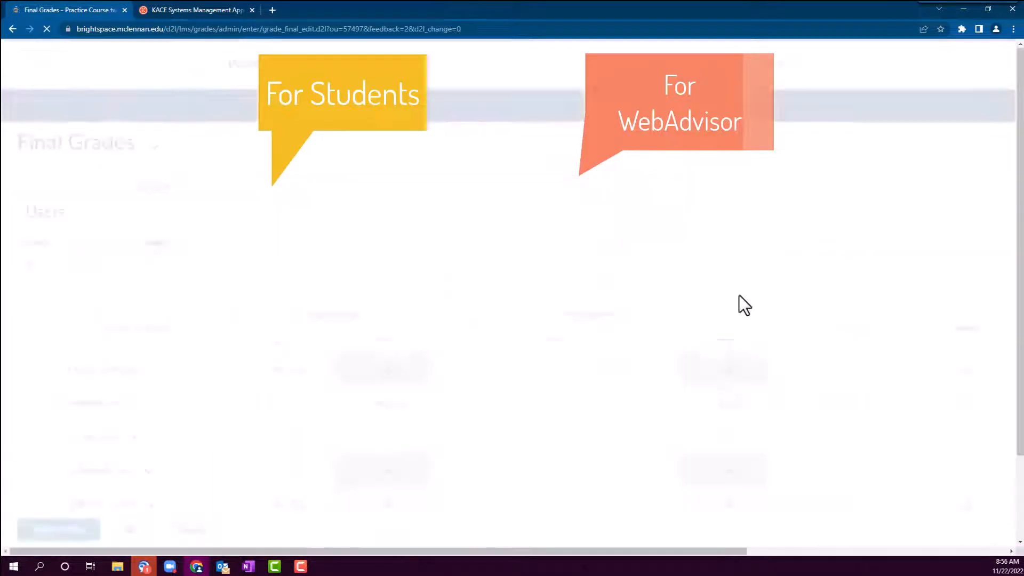
# Mark the third student as Incomplete by setting the final adjusted grade to -1
pyautogui.scroll(-3, 668, 416)
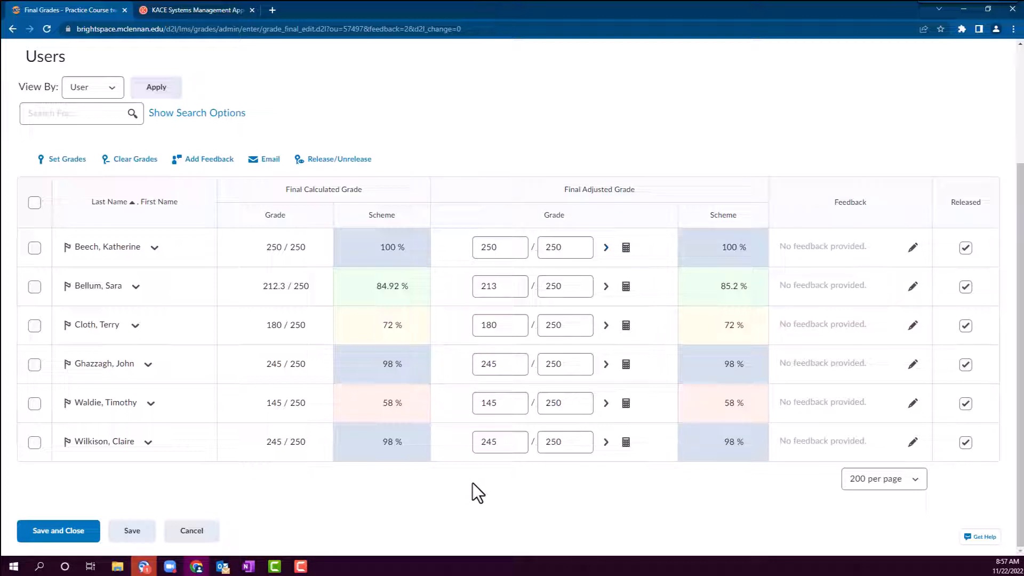
pyautogui.click(520, 443)
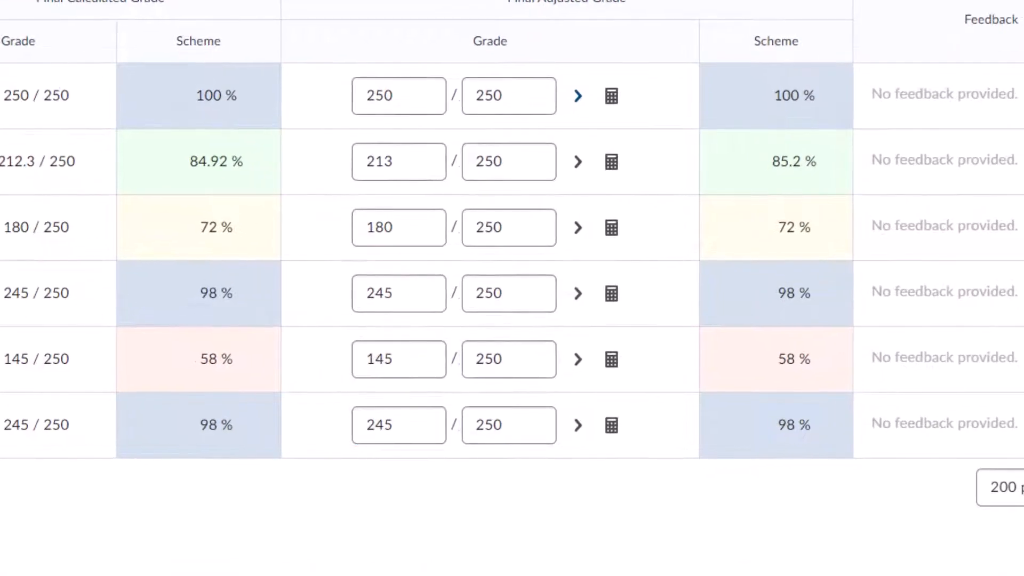
pyautogui.click(400, 221)
pyautogui.doubleClick(378, 224)
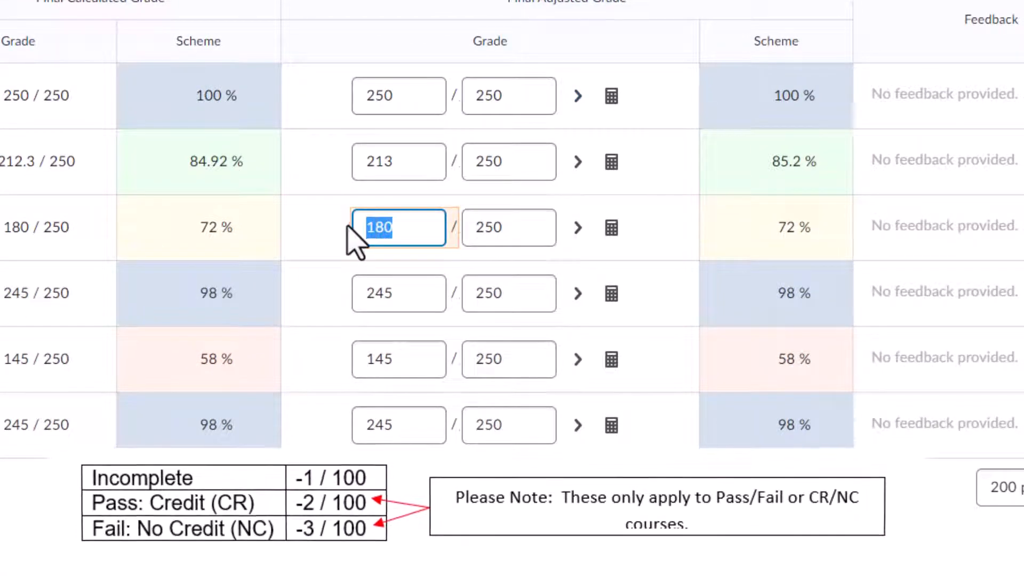
pyautogui.write('-1')
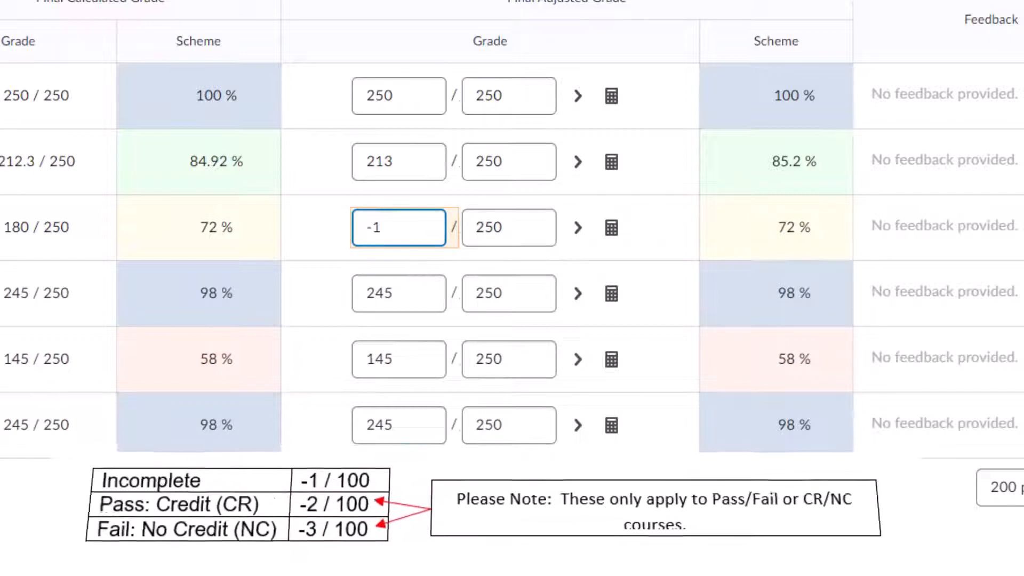
pyautogui.click(401, 425)
pyautogui.click(392, 229)
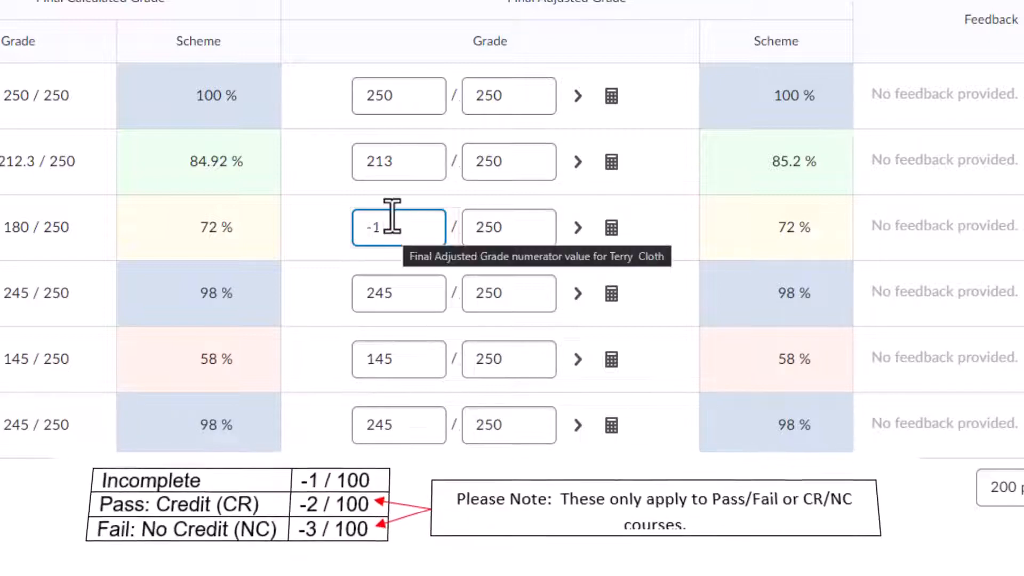
pyautogui.click(392, 296)
pyautogui.click(402, 224)
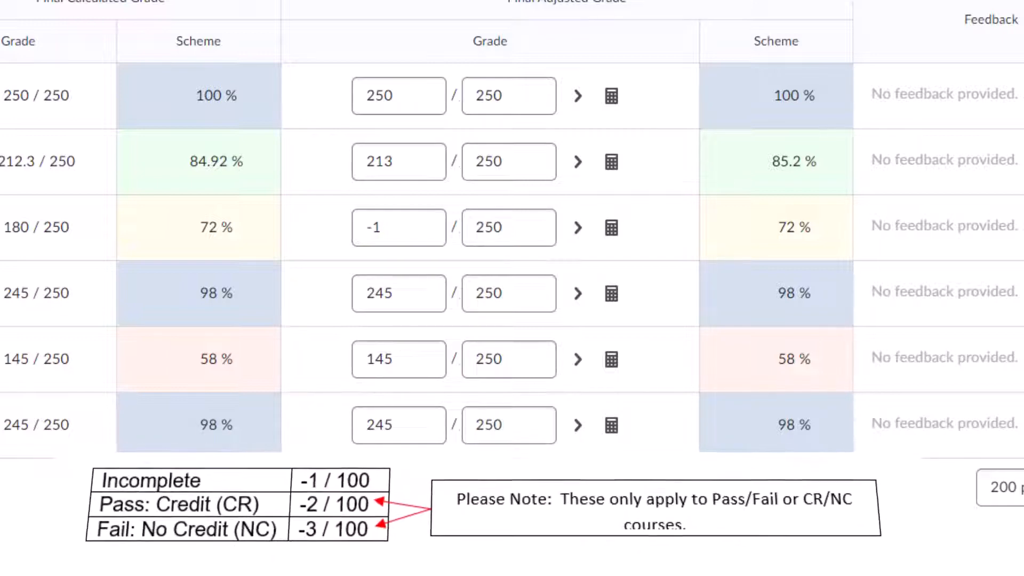
# Give the fifth student a Pass: Credit (CR) by setting the final adjusted grade to -2
pyautogui.doubleClick(407, 358)
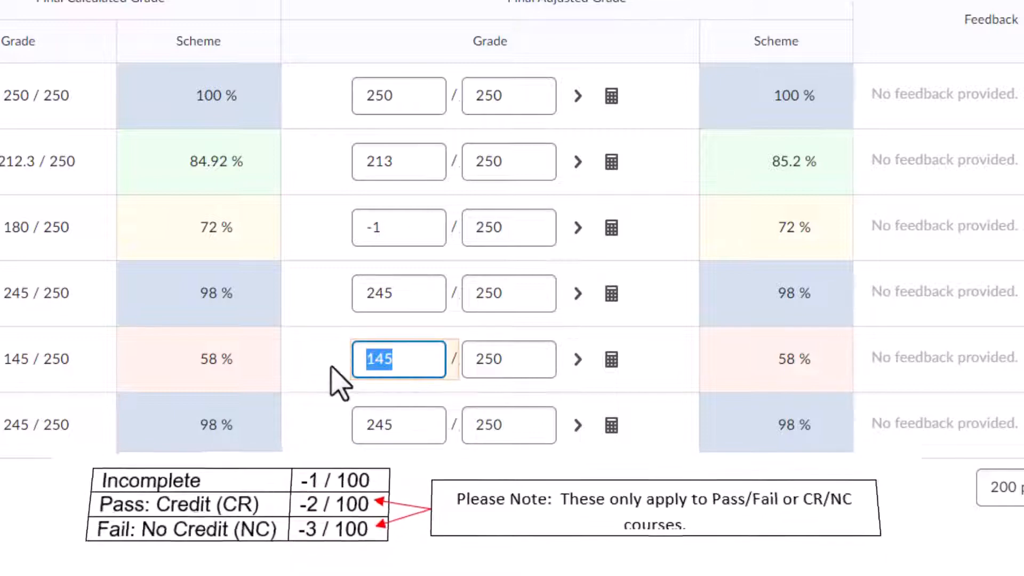
pyautogui.write('-2')
pyautogui.click(338, 377)
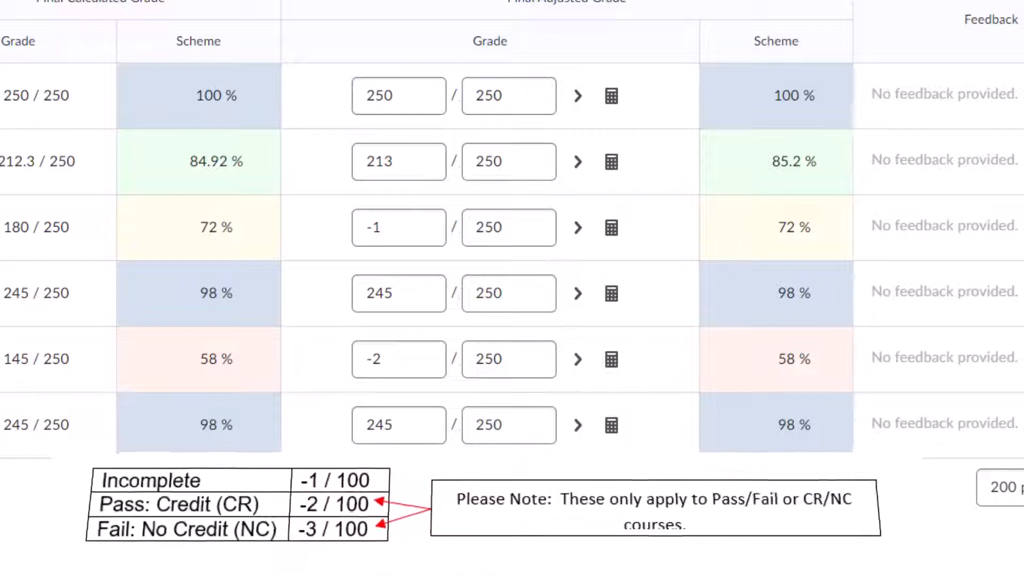
# Give the last student a Fail: No Credit (NC) with a final adjusted grade of -3, then save and close the grades
pyautogui.click(418, 438)
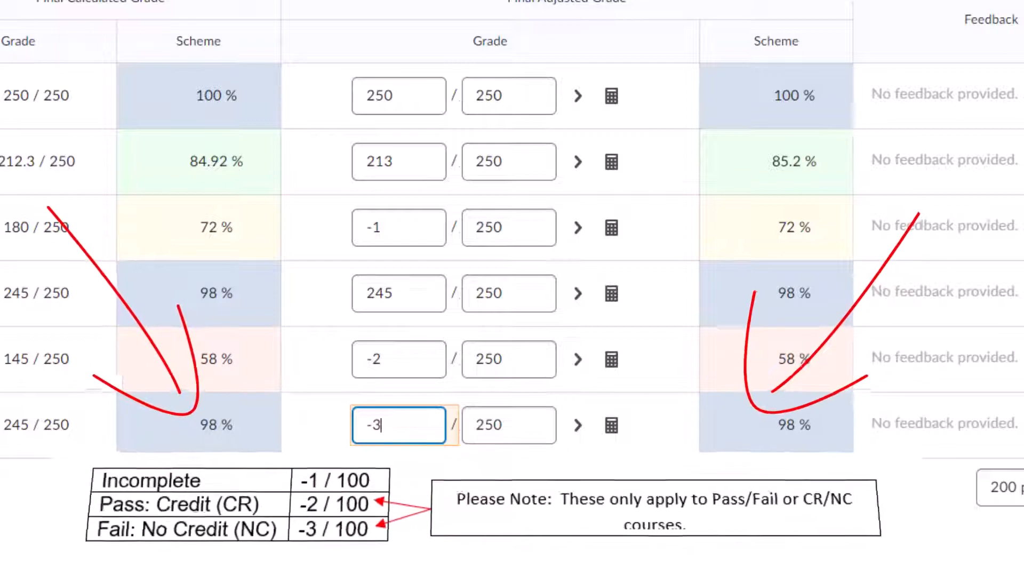
pyautogui.click(24, 536)
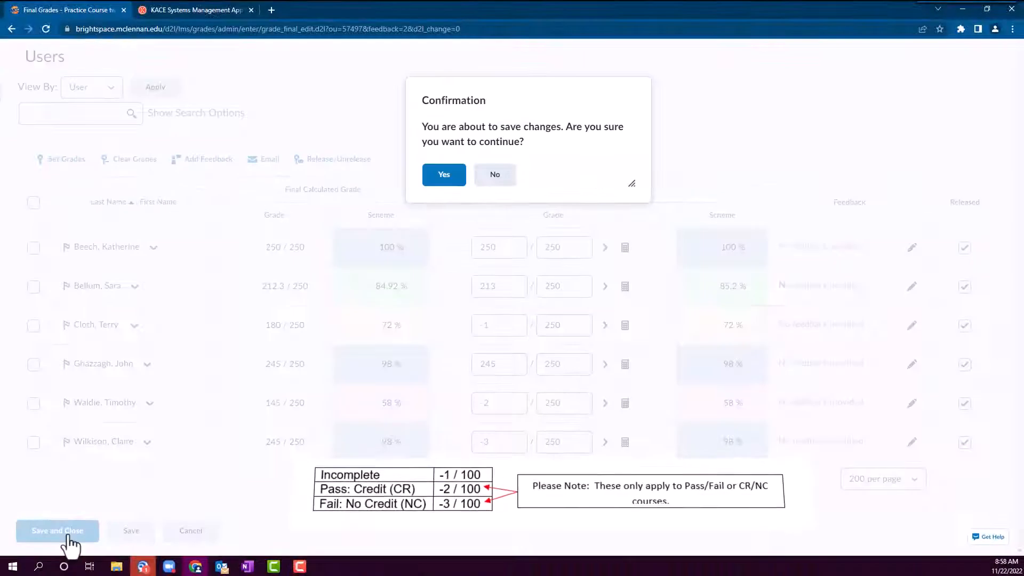
pyautogui.click(443, 176)
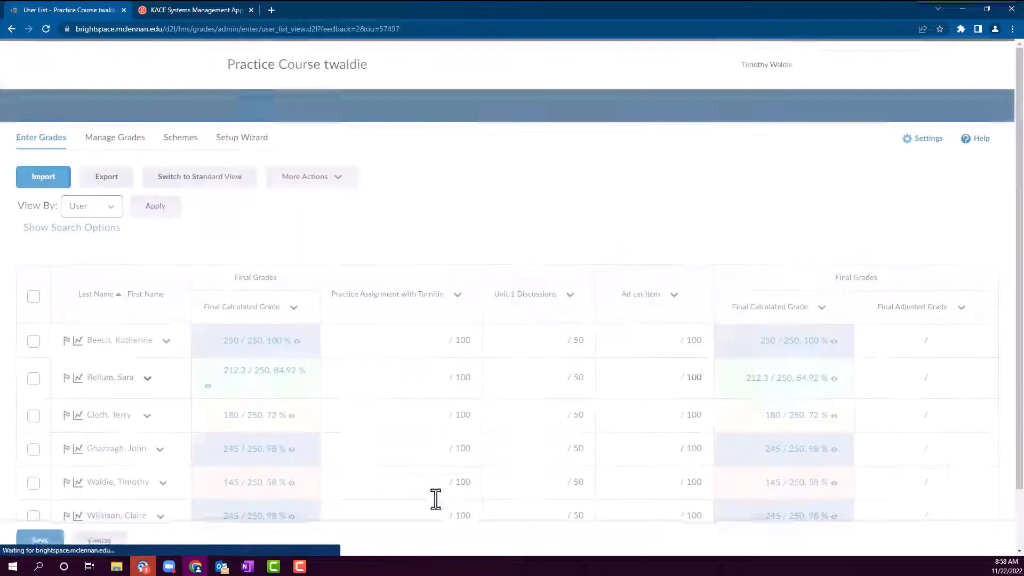
pyautogui.scroll(-2, 273, 397)
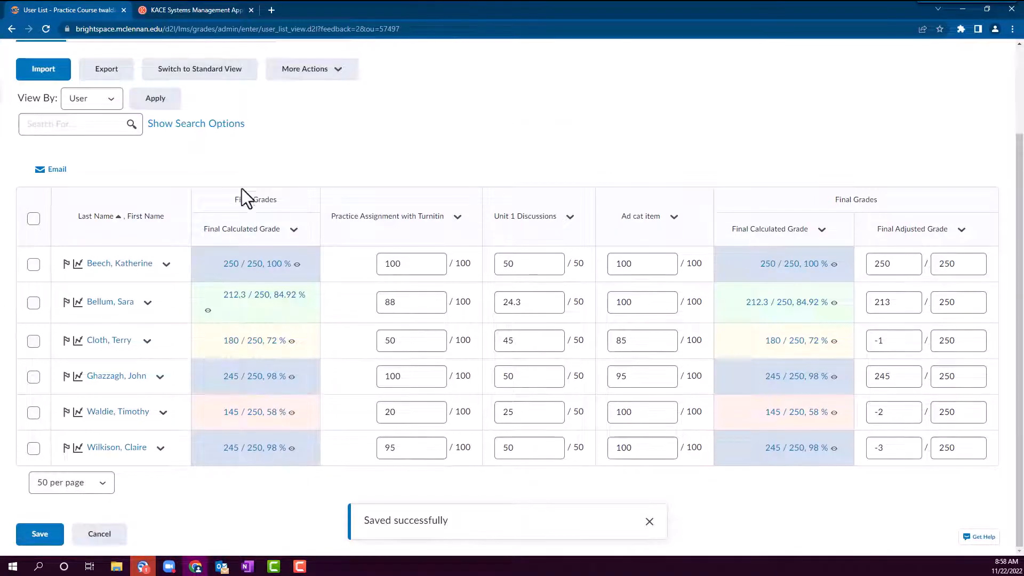